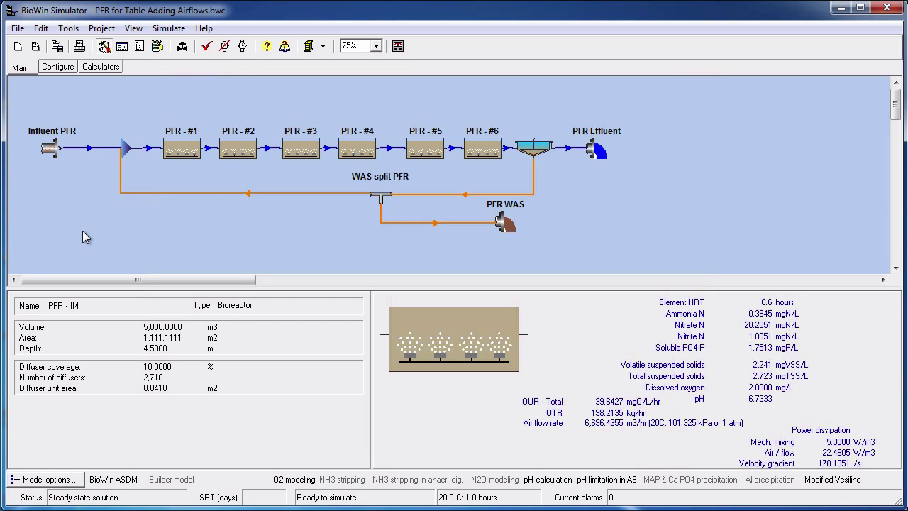
Open the results album and page through Eff NH3/NO3 to the Steady state compare charts
{"action": "left_click", "coordinate": [122, 48]}
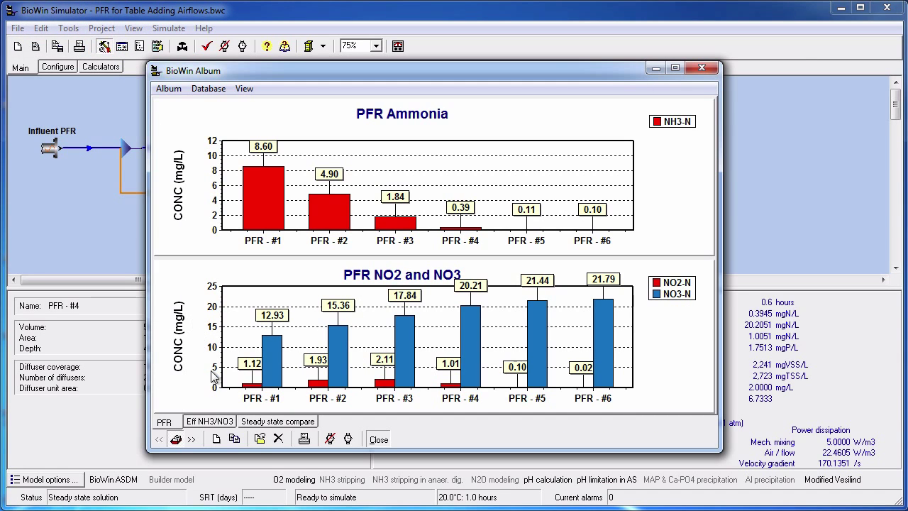
{"action": "left_click", "coordinate": [216, 420]}
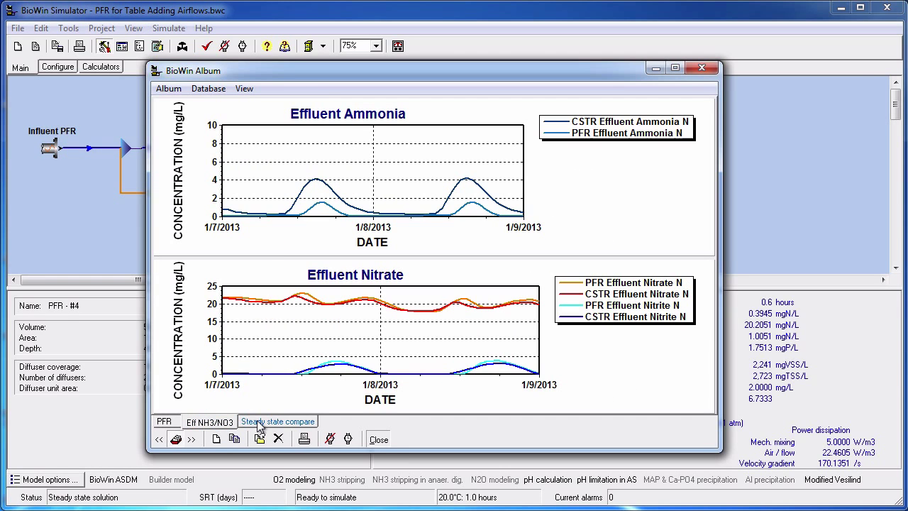
{"action": "left_click", "coordinate": [259, 423]}
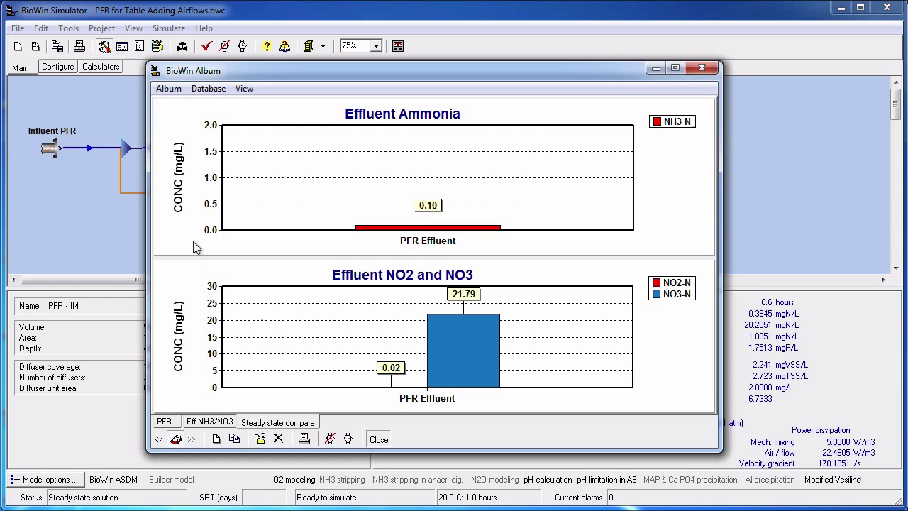
{"action": "left_click", "coordinate": [179, 91]}
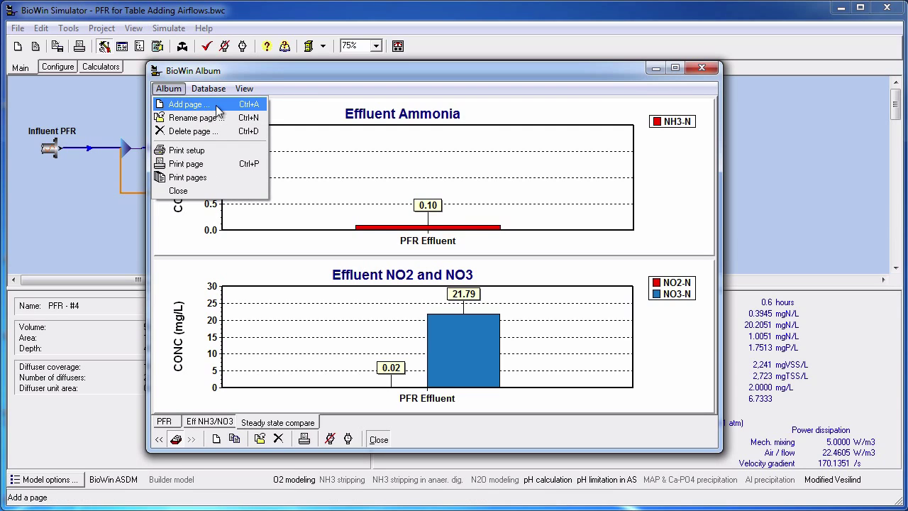
Add a blank single-pane album page named Page 4
{"action": "left_click", "coordinate": [239, 108]}
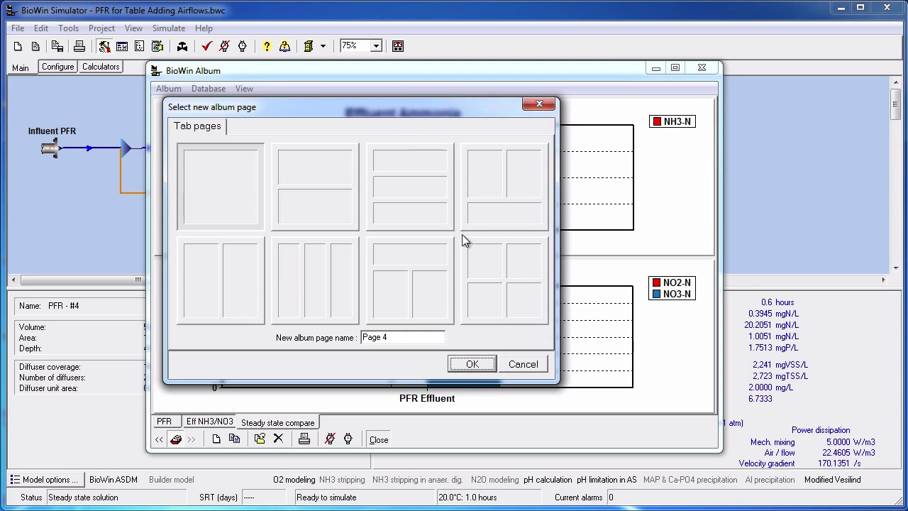
{"action": "left_click", "coordinate": [472, 364]}
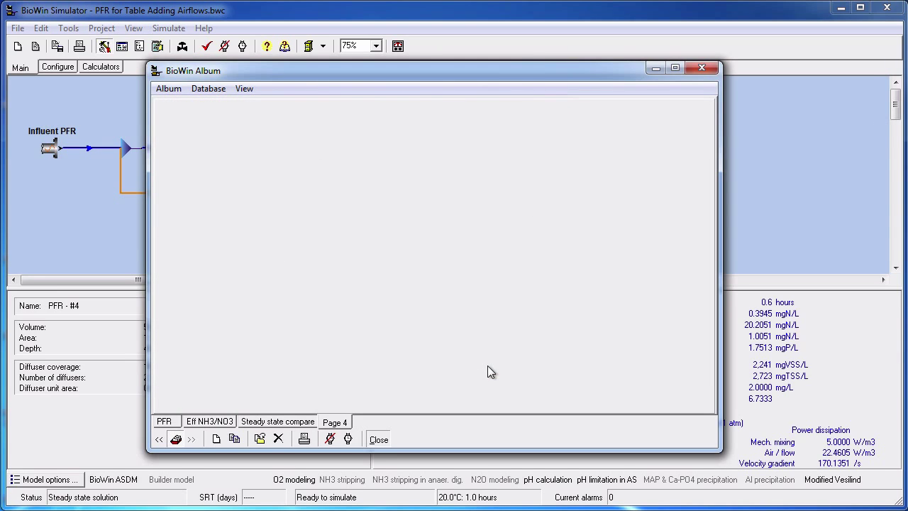
{"action": "right_click", "coordinate": [407, 238]}
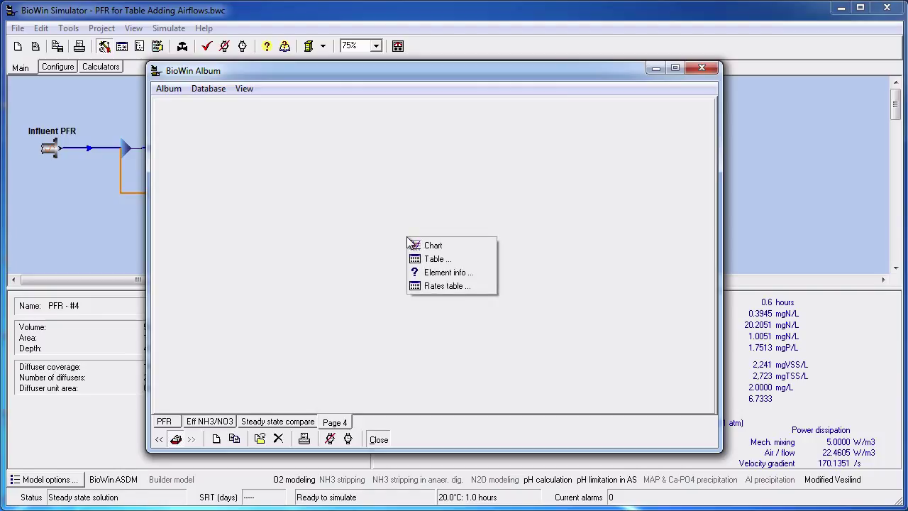
Insert a table on blank Page 4, opening the Edit table dialog
{"action": "left_click", "coordinate": [477, 259]}
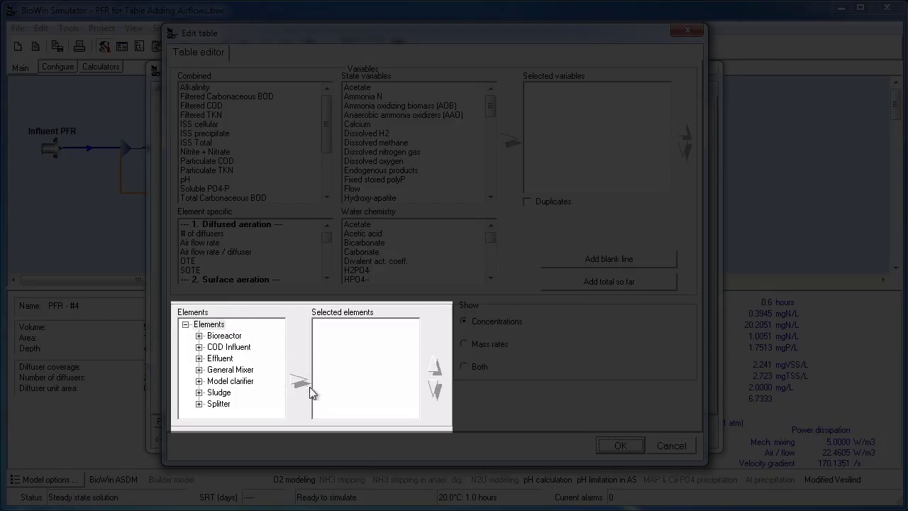
{"action": "left_click", "coordinate": [348, 396]}
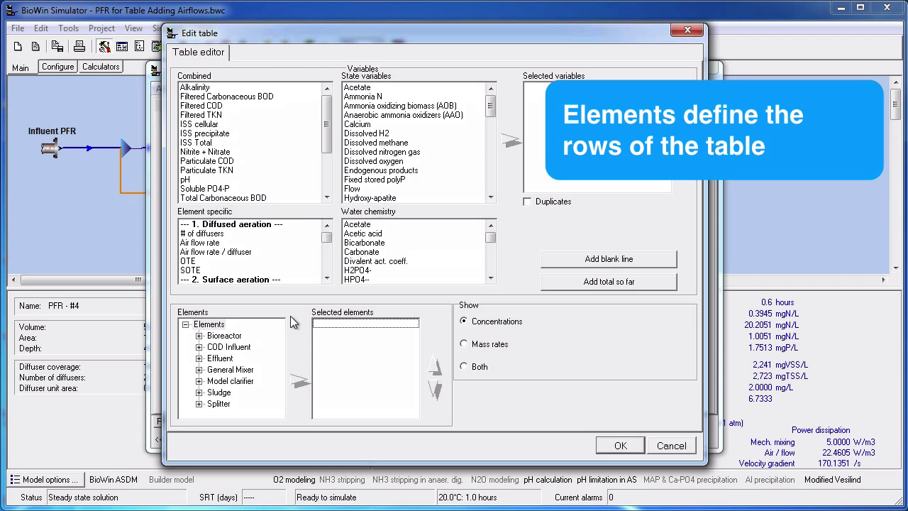
Add PFR - #1 and then the whole Bioreactor group to the table's elements
{"action": "left_click", "coordinate": [199, 336]}
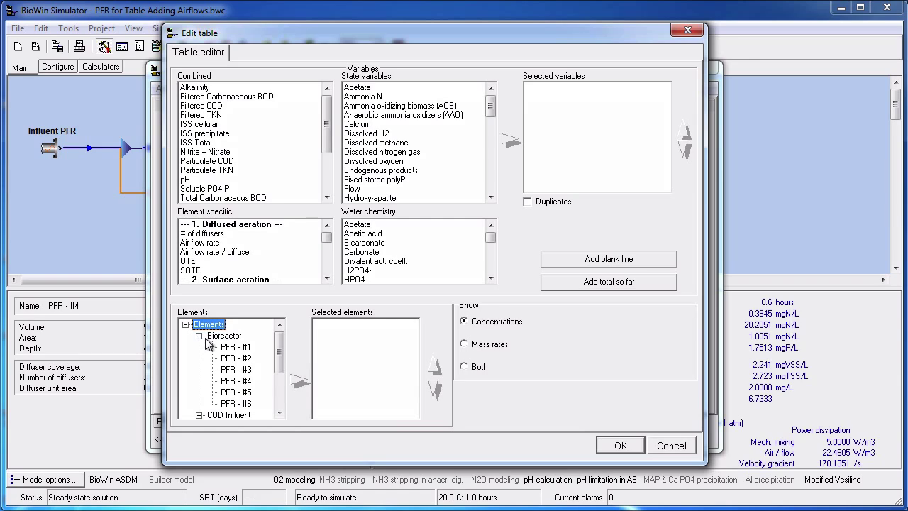
{"action": "left_click", "coordinate": [248, 347]}
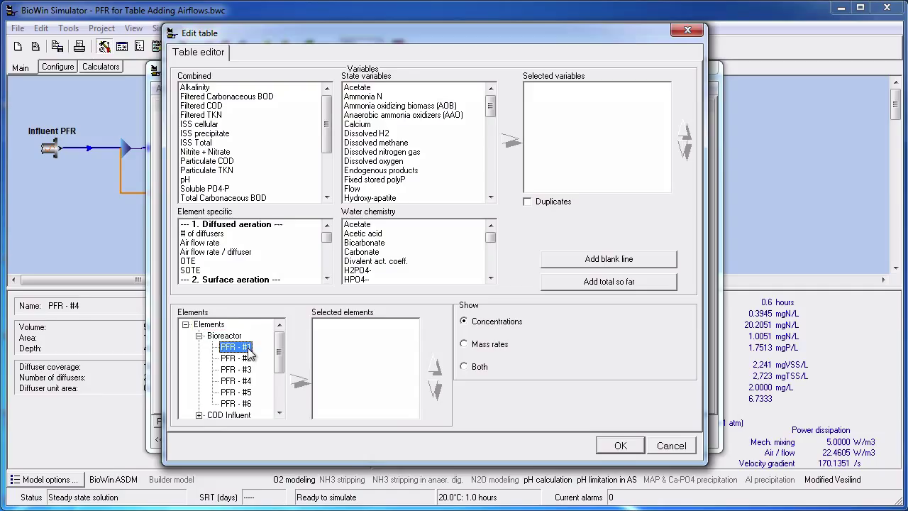
{"action": "left_click", "coordinate": [295, 379]}
{"action": "left_click", "coordinate": [231, 337]}
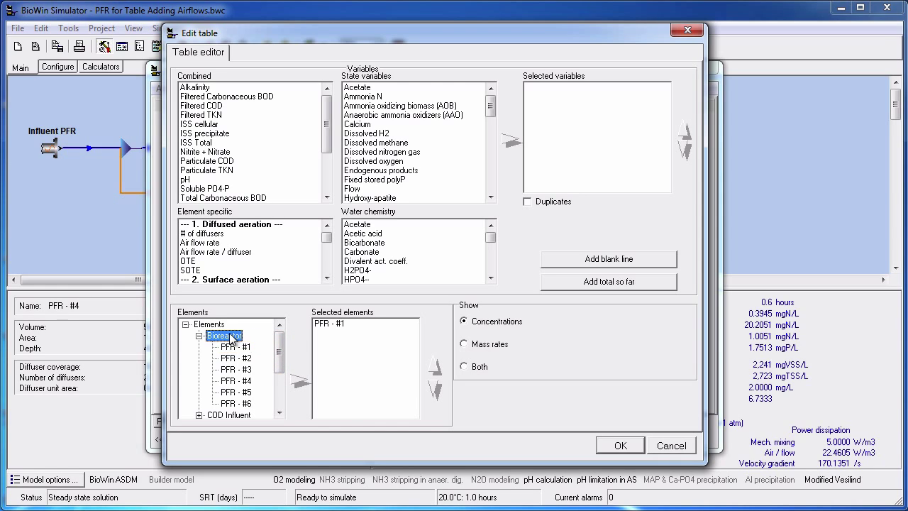
{"action": "left_click", "coordinate": [298, 381]}
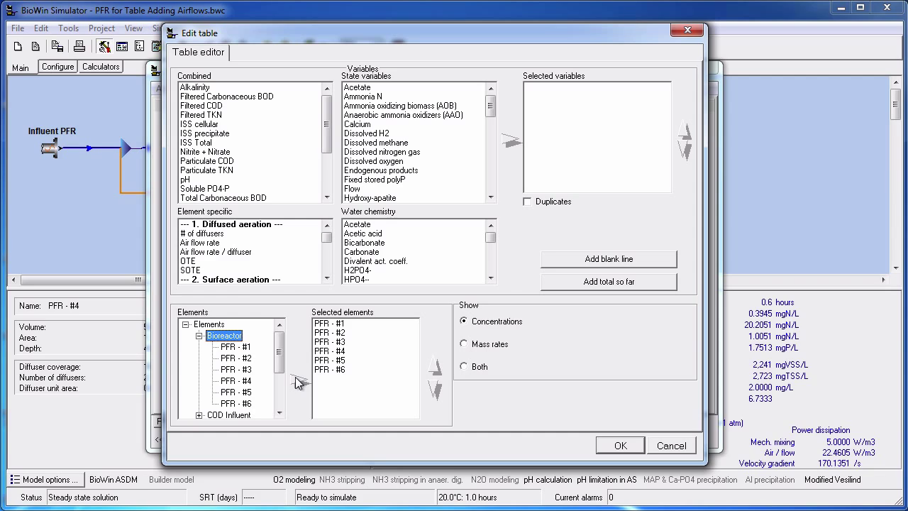
Add Sec Settler PFR, then delete both settler entries from the elements list
{"action": "left_click_drag", "start_coordinate": [281, 363], "coordinate": [283, 399]}
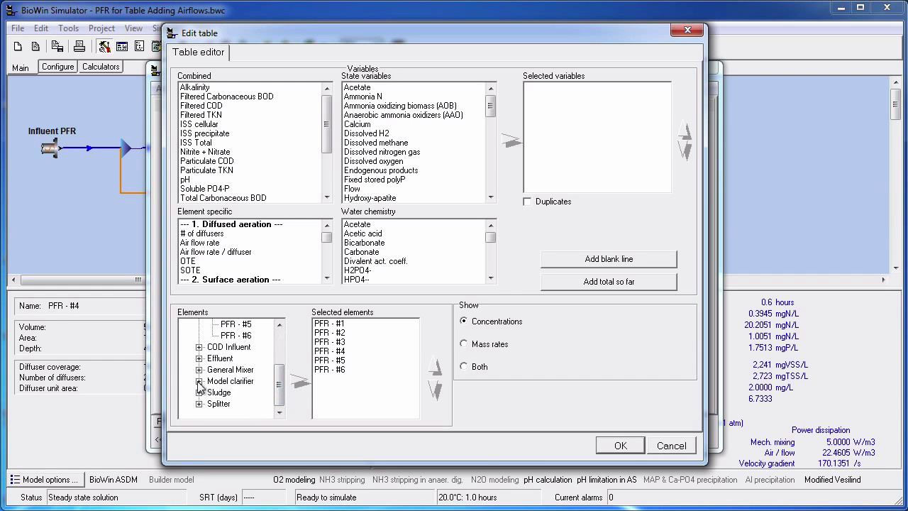
{"action": "left_click", "coordinate": [199, 381]}
{"action": "left_click", "coordinate": [249, 394]}
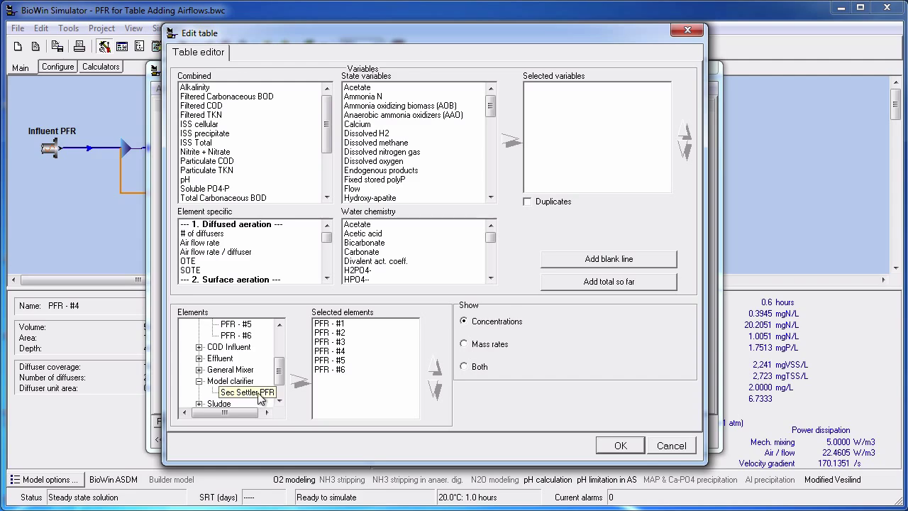
{"action": "left_click", "coordinate": [298, 383]}
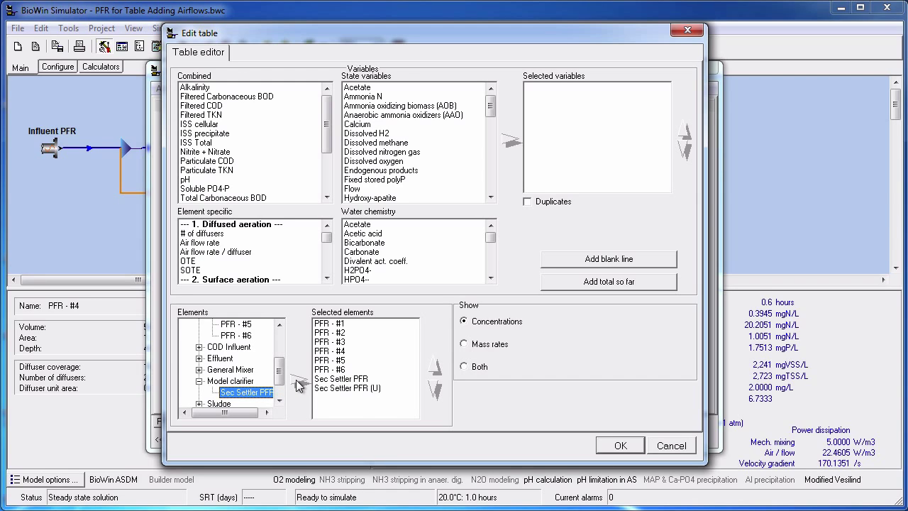
{"action": "left_click", "coordinate": [376, 394]}
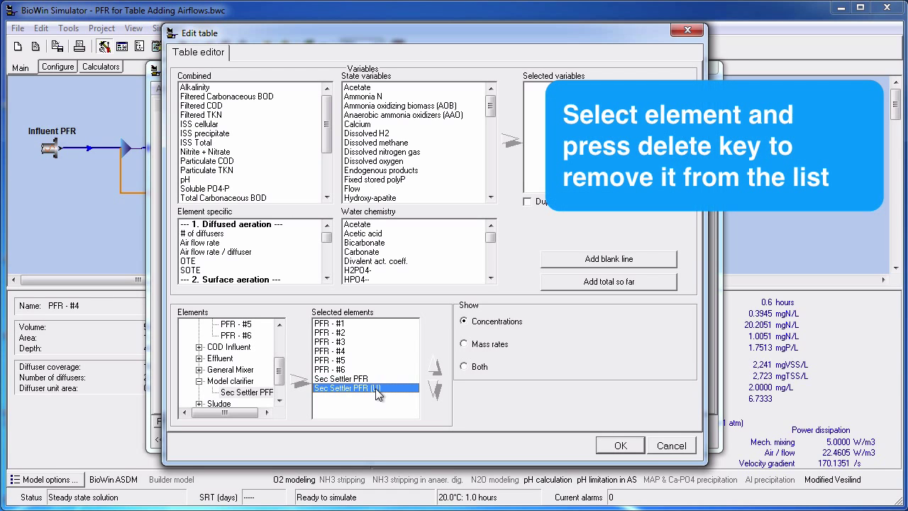
{"action": "key", "text": "Delete"}
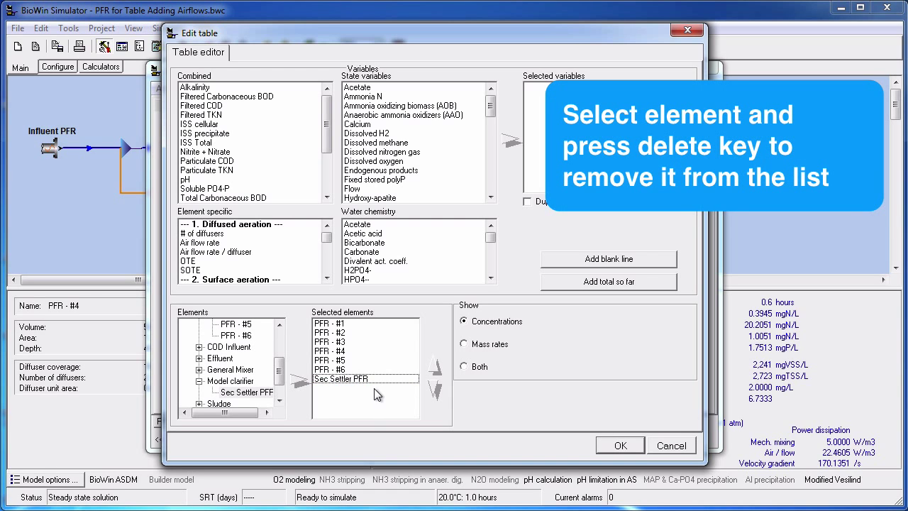
{"action": "left_click", "coordinate": [364, 378]}
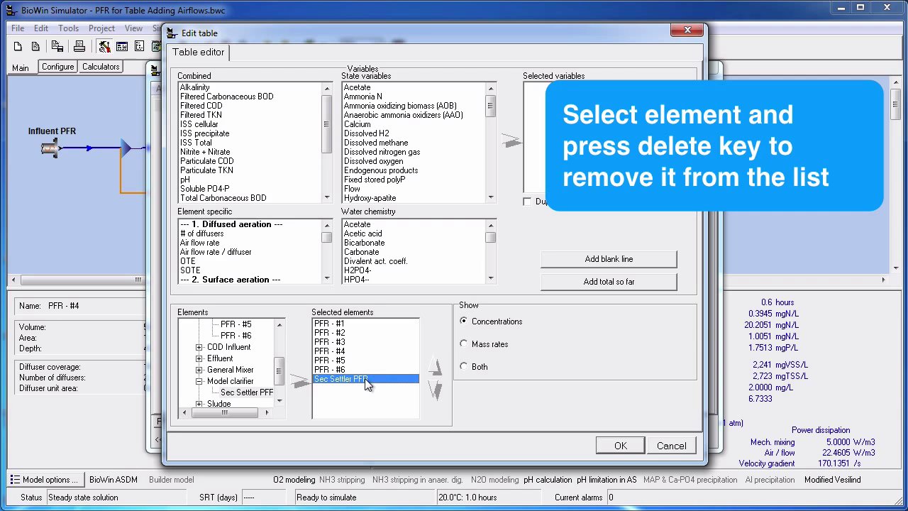
{"action": "key", "text": "Delete"}
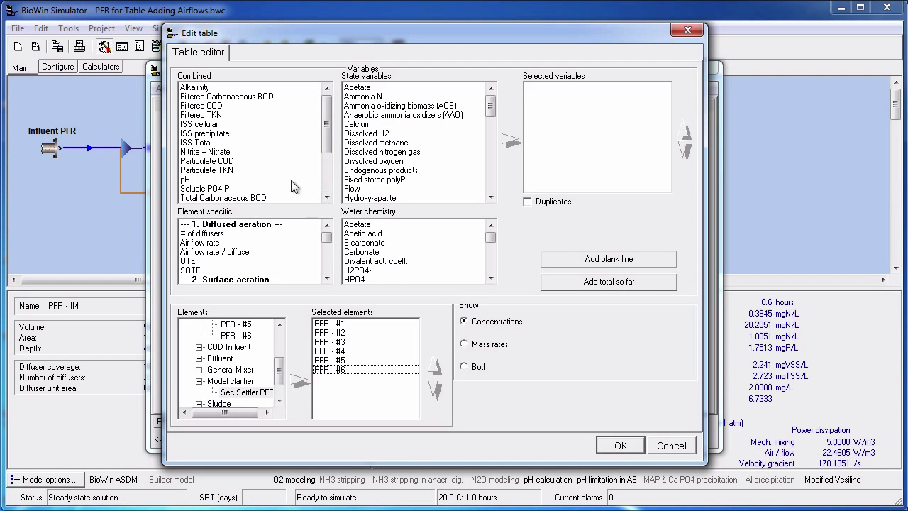
Multi-select ISS cellular through ISS Total and Particulate TKN, then pick Air flow rate
{"action": "left_click", "coordinate": [215, 125]}
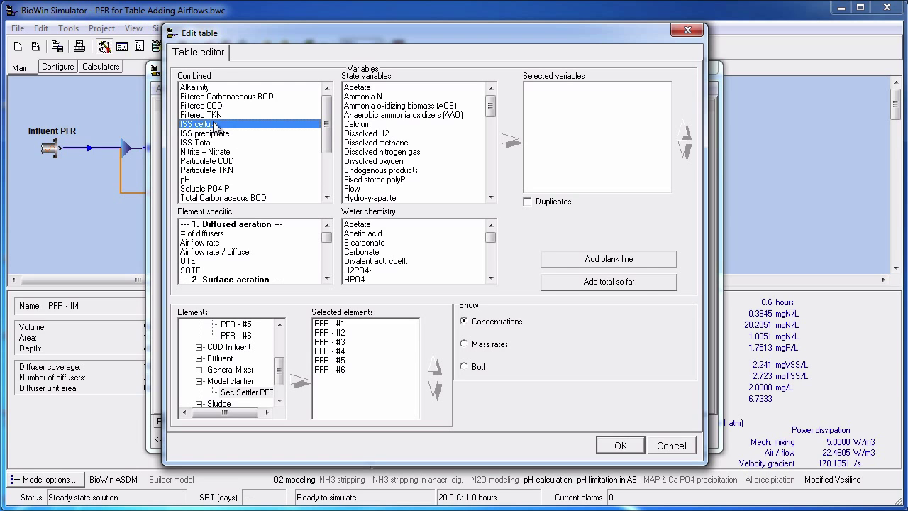
{"action": "left_click", "coordinate": [214, 134], "text": "ctrl"}
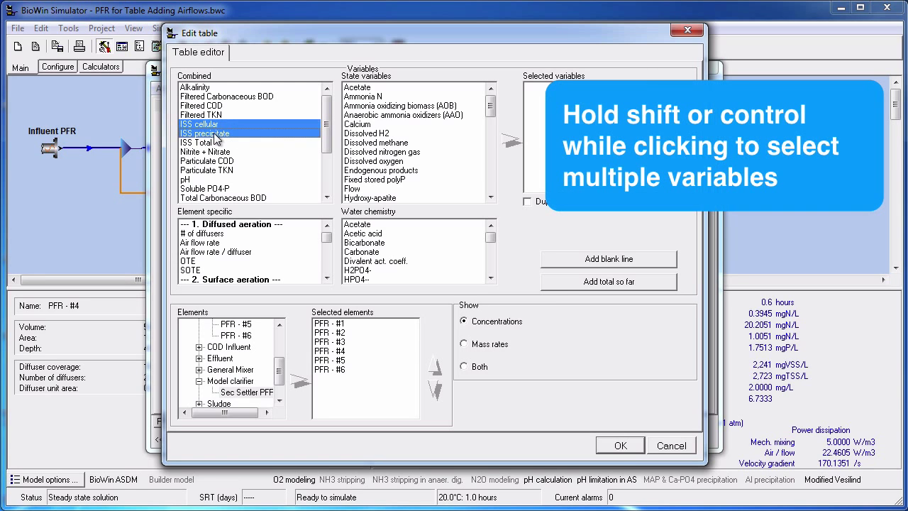
{"action": "left_click", "coordinate": [214, 144], "text": "ctrl"}
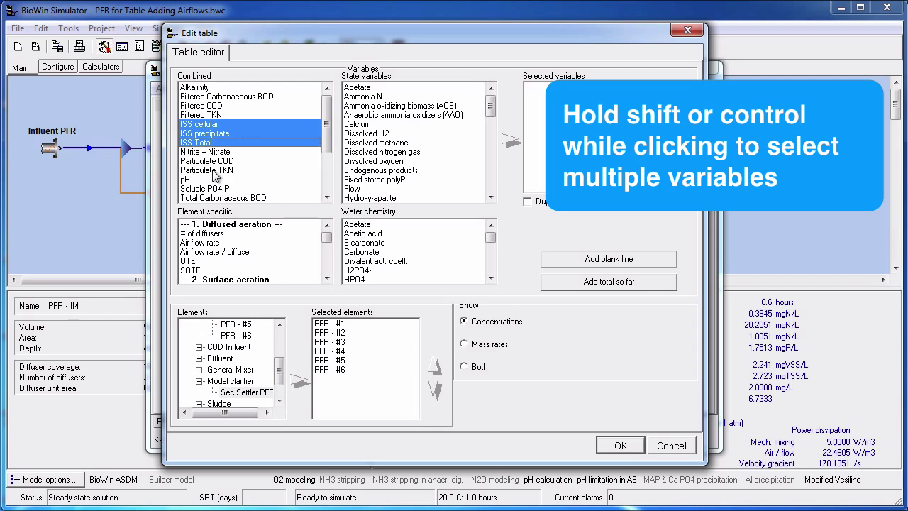
{"action": "left_click", "coordinate": [215, 171], "text": "ctrl"}
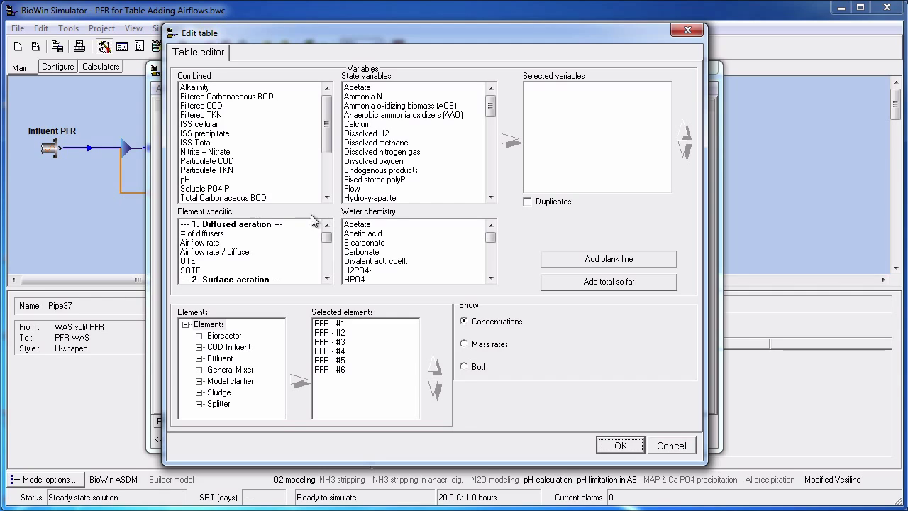
{"action": "left_click", "coordinate": [218, 244]}
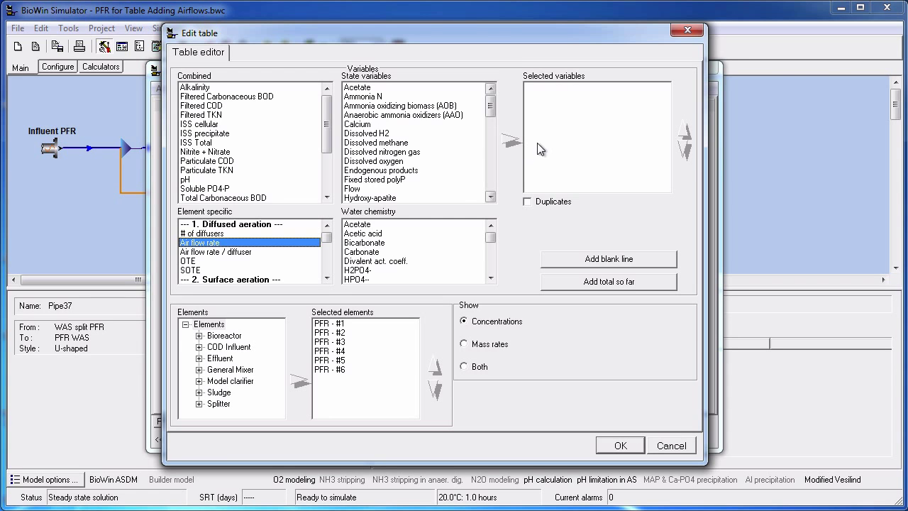
Add Air flow rate from the Element specific list to the Selected variables
{"action": "double_click", "coordinate": [302, 243]}
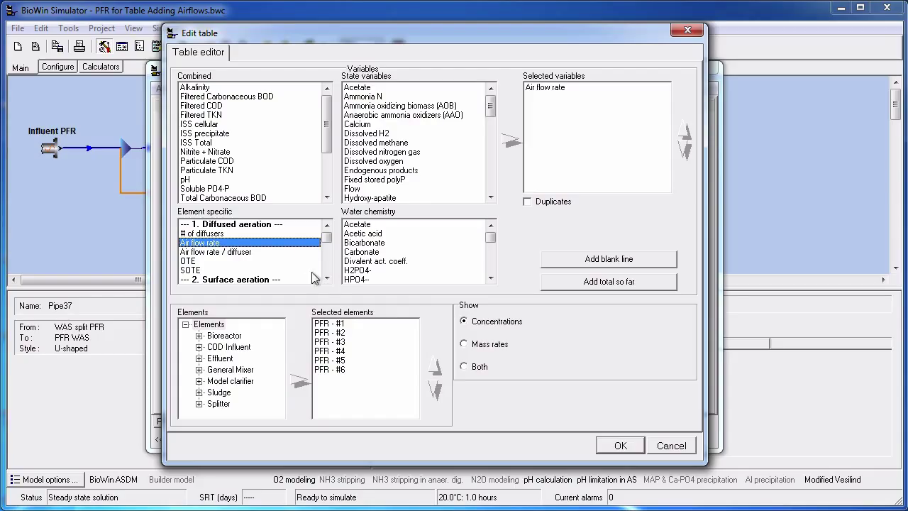
{"action": "left_click", "coordinate": [336, 324]}
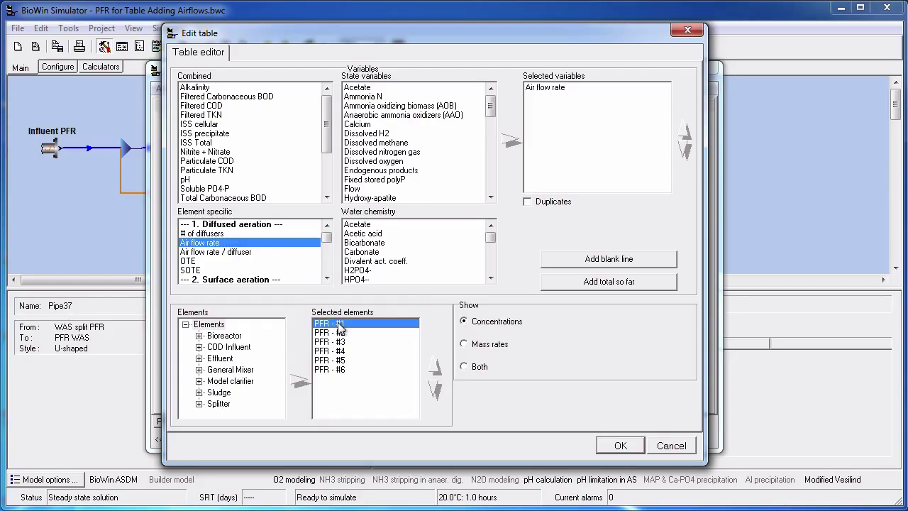
{"action": "left_click", "coordinate": [436, 389]}
{"action": "left_click", "coordinate": [436, 389]}
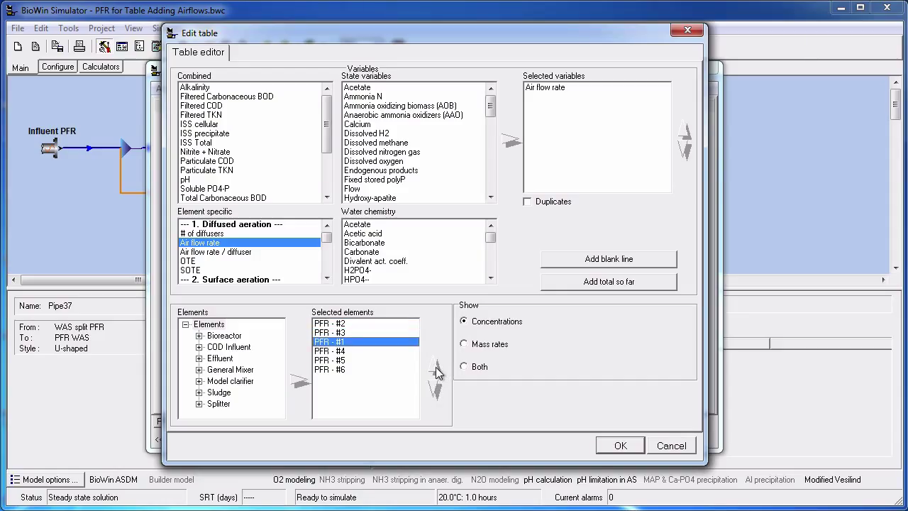
{"action": "left_click", "coordinate": [436, 369]}
{"action": "left_click", "coordinate": [436, 368]}
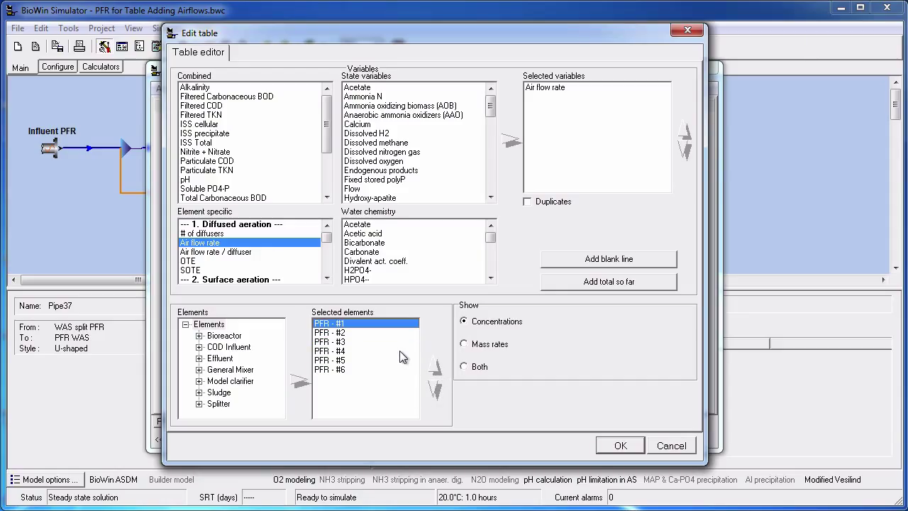
{"action": "left_click", "coordinate": [354, 332], "text": "shift"}
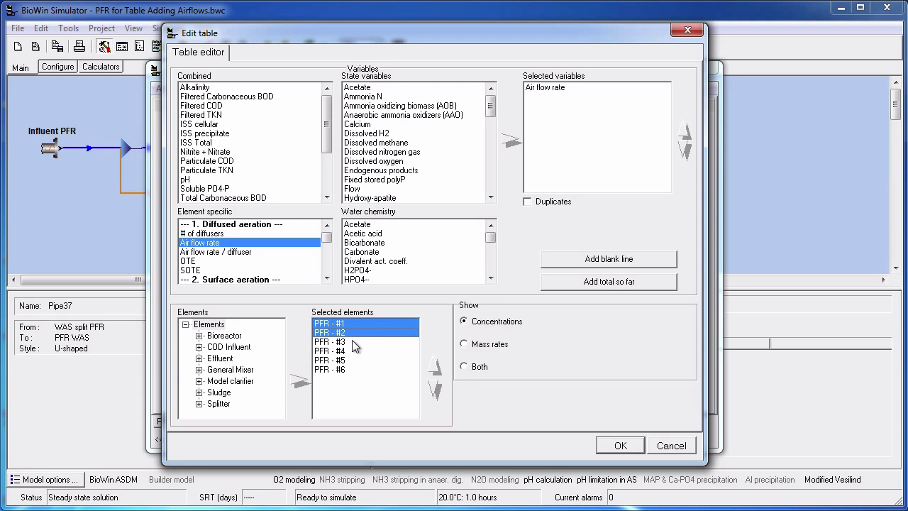
{"action": "left_click", "coordinate": [351, 341], "text": "shift"}
{"action": "left_click", "coordinate": [435, 388]}
{"action": "left_click", "coordinate": [435, 388]}
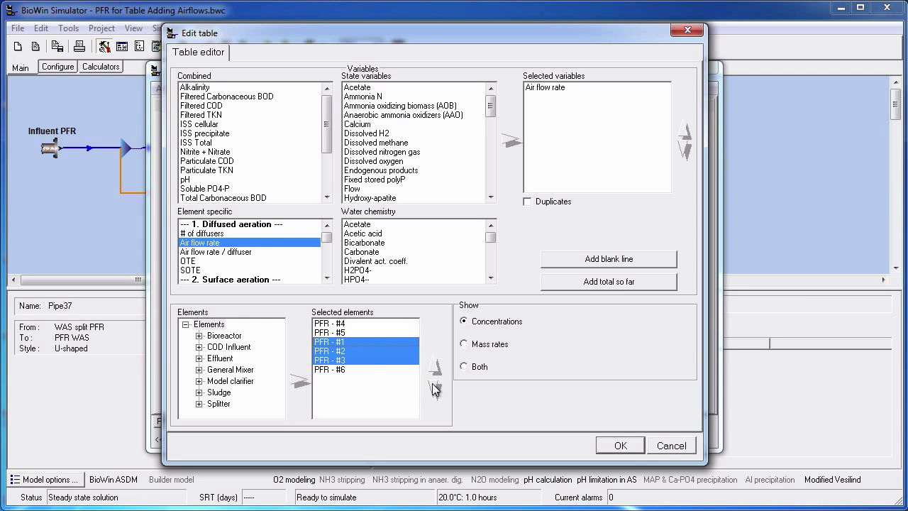
{"action": "left_click", "coordinate": [432, 369]}
{"action": "left_click", "coordinate": [434, 368]}
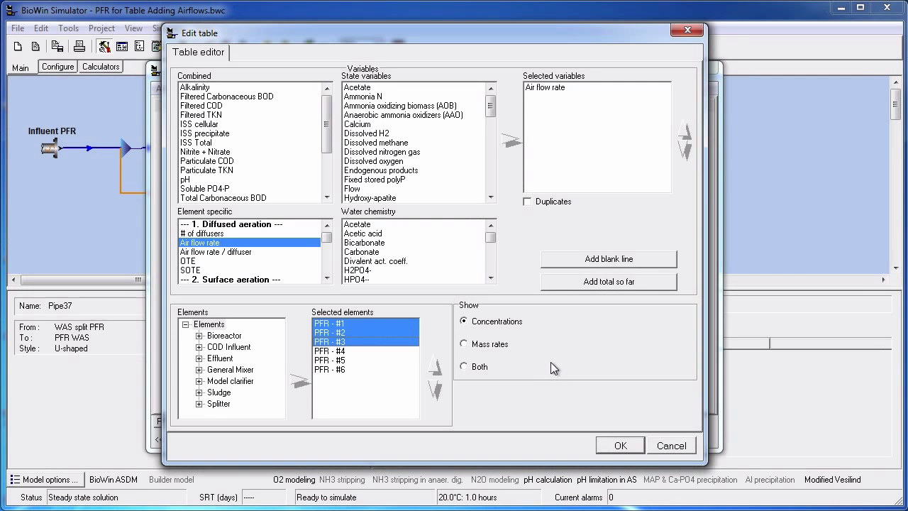
Build the air flow table for PFR - #1 to #6 and reopen it with Edit Table
{"action": "left_click", "coordinate": [641, 446]}
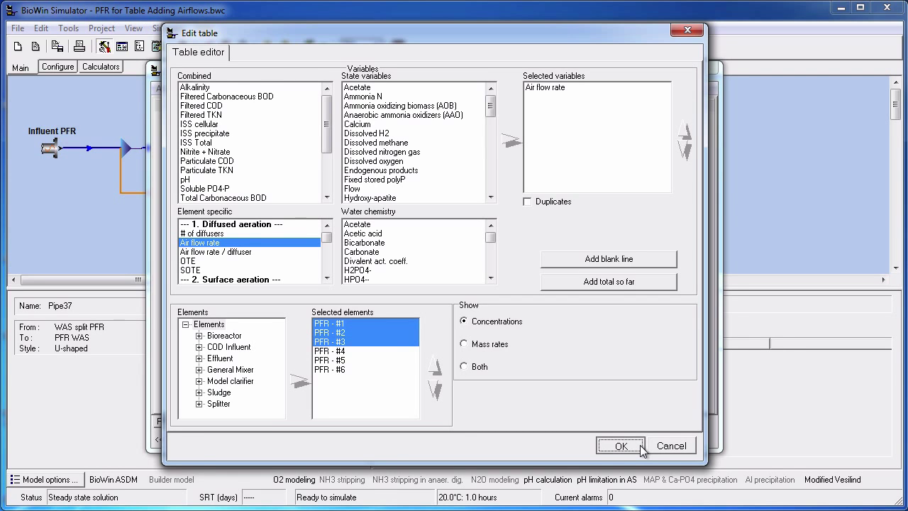
{"action": "right_click", "coordinate": [419, 155]}
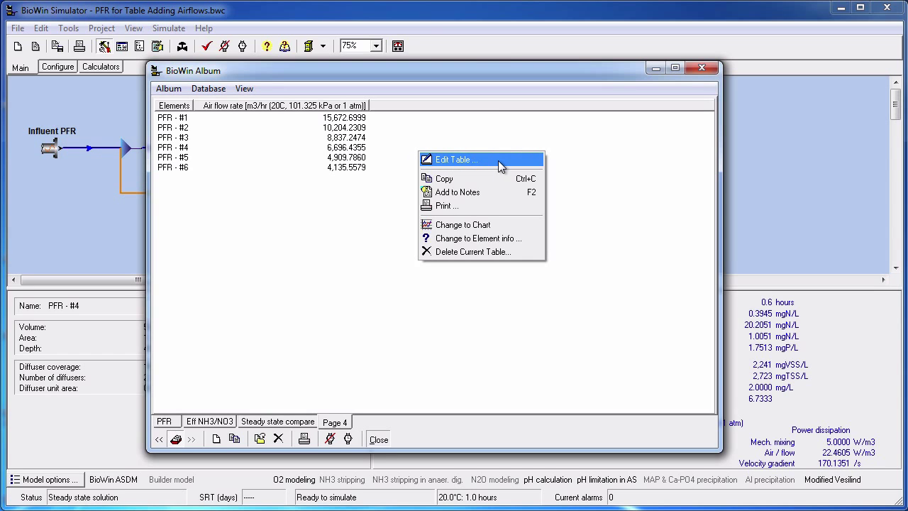
{"action": "left_click", "coordinate": [500, 164]}
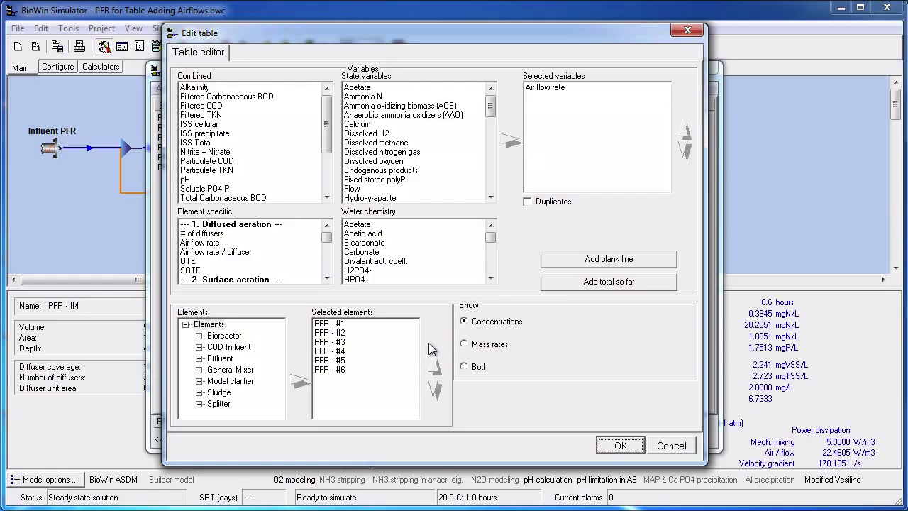
Add a Total row to the air flow table and apply the change
{"action": "left_click", "coordinate": [551, 285]}
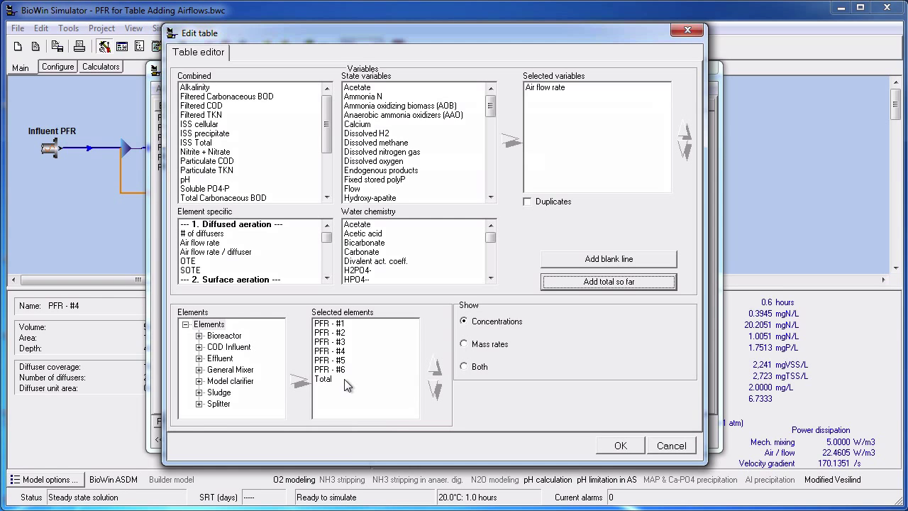
{"action": "left_click", "coordinate": [609, 446]}
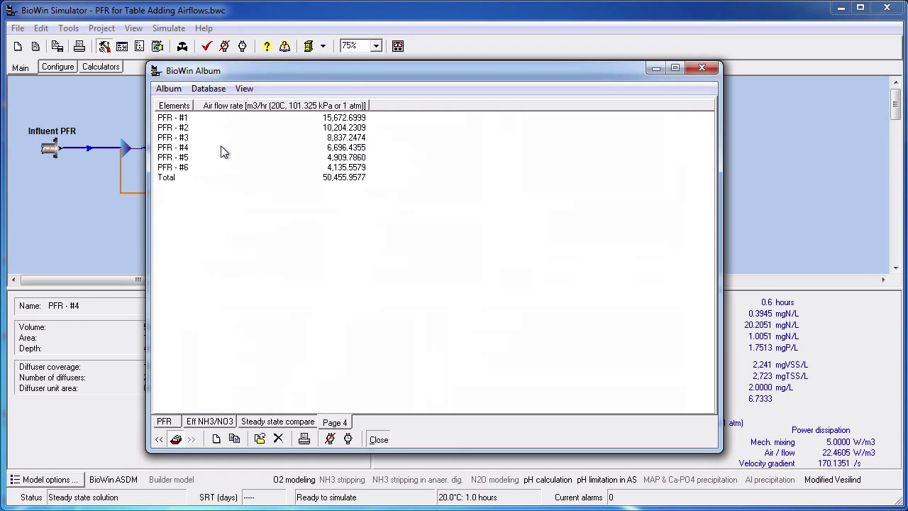
Edit the table to add a blank ----- line and move it just above Total
{"action": "right_click", "coordinate": [381, 215]}
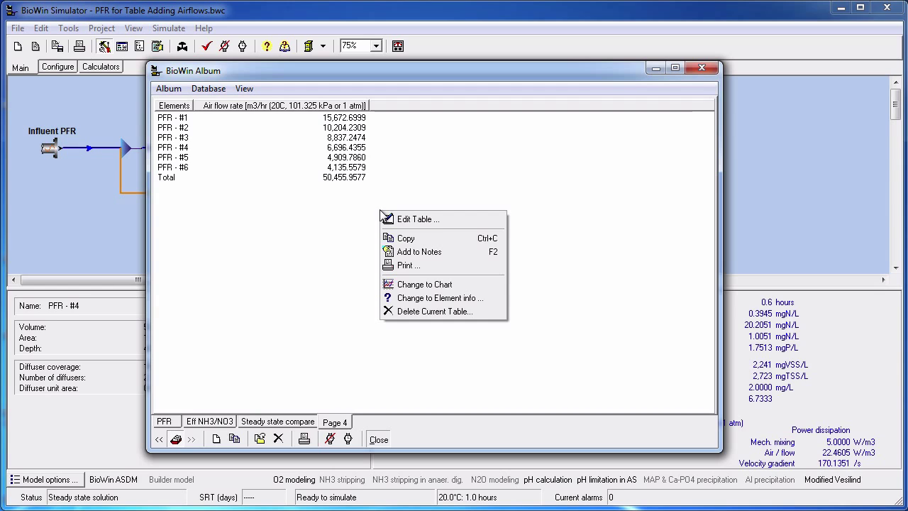
{"action": "left_click", "coordinate": [449, 220]}
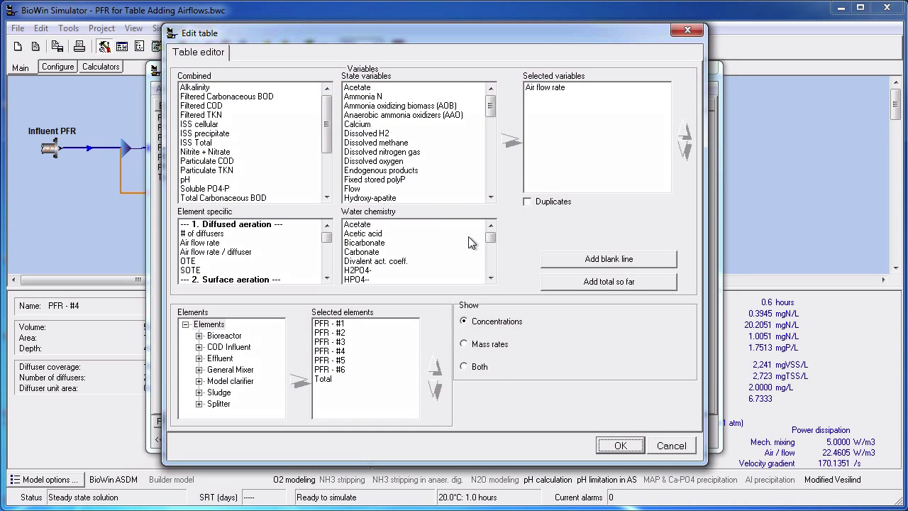
{"action": "left_click", "coordinate": [562, 258]}
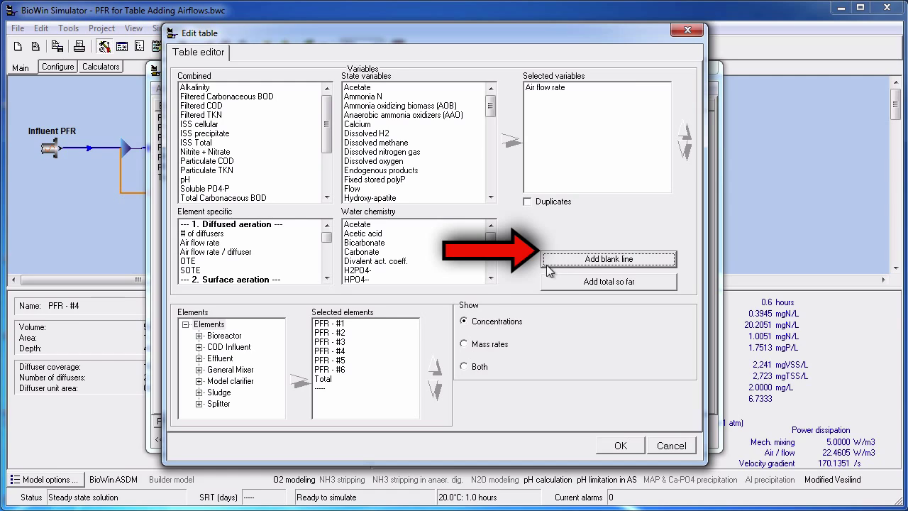
{"action": "left_click", "coordinate": [358, 390]}
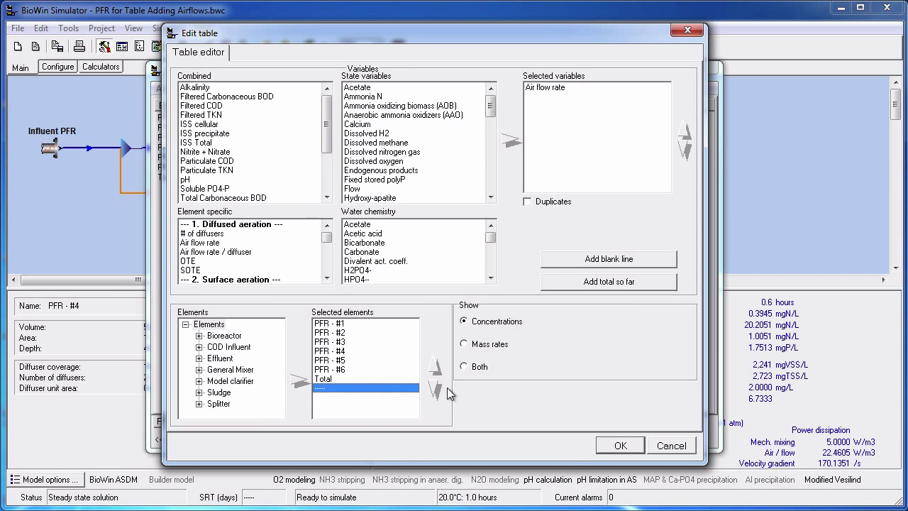
{"action": "left_click", "coordinate": [434, 368]}
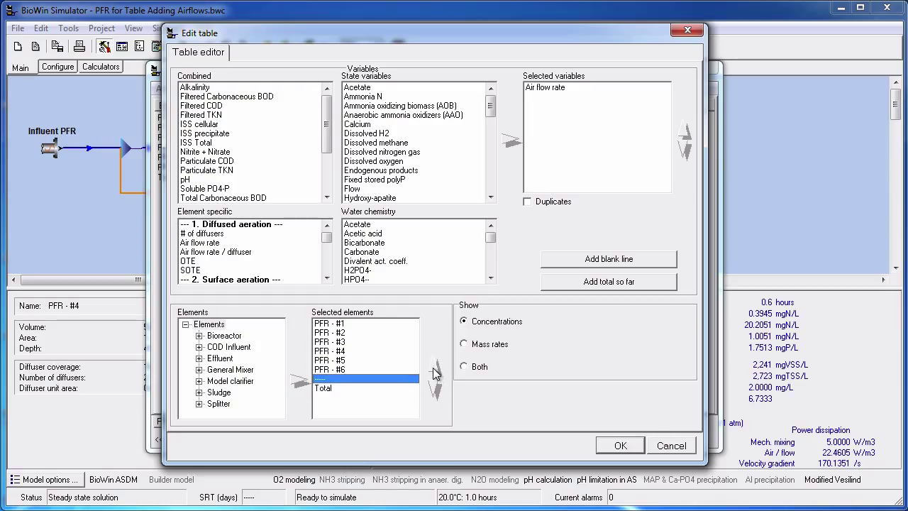
{"action": "left_click", "coordinate": [619, 447]}
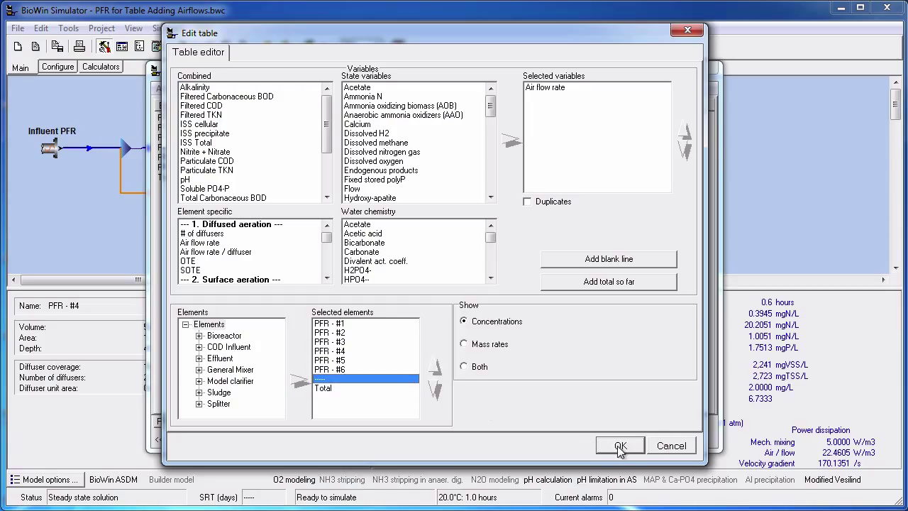
{"action": "left_click", "coordinate": [627, 450]}
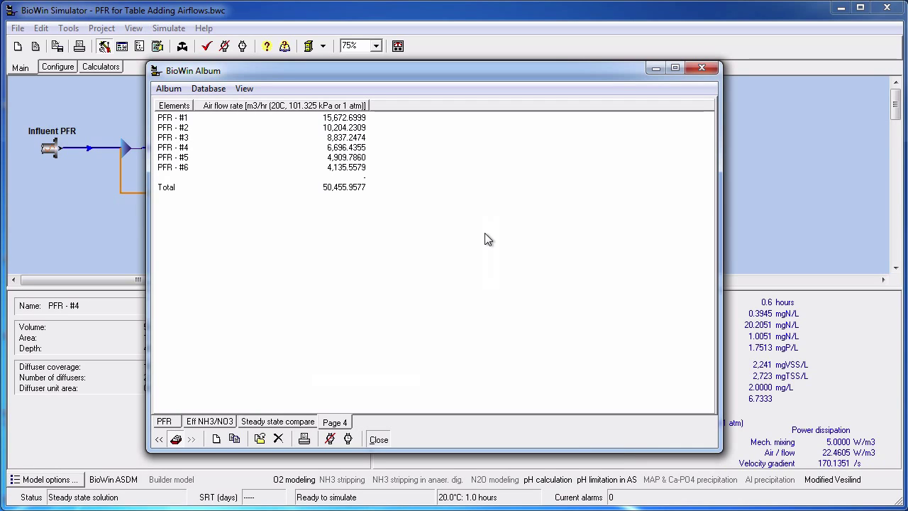
Copy the Page 4 air flow table, with its blank line and Total, to the clipboard
{"action": "right_click", "coordinate": [486, 239]}
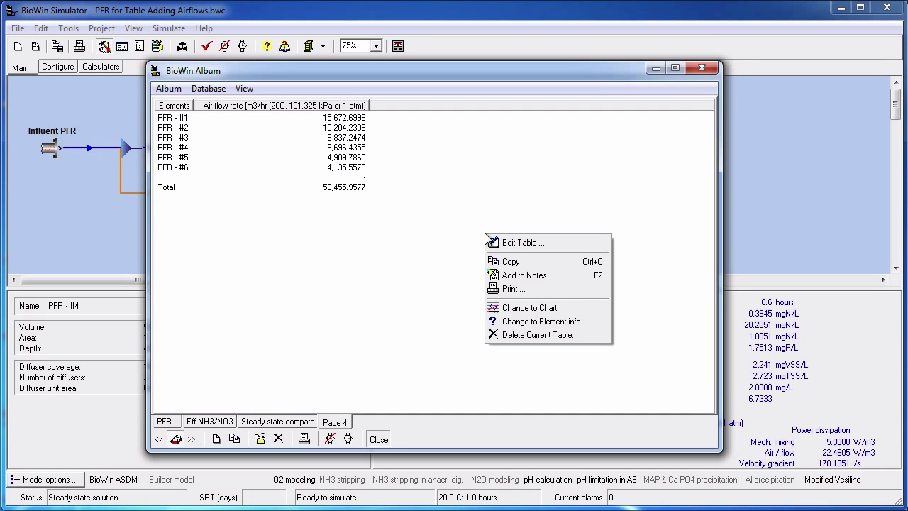
{"action": "left_click", "coordinate": [551, 263]}
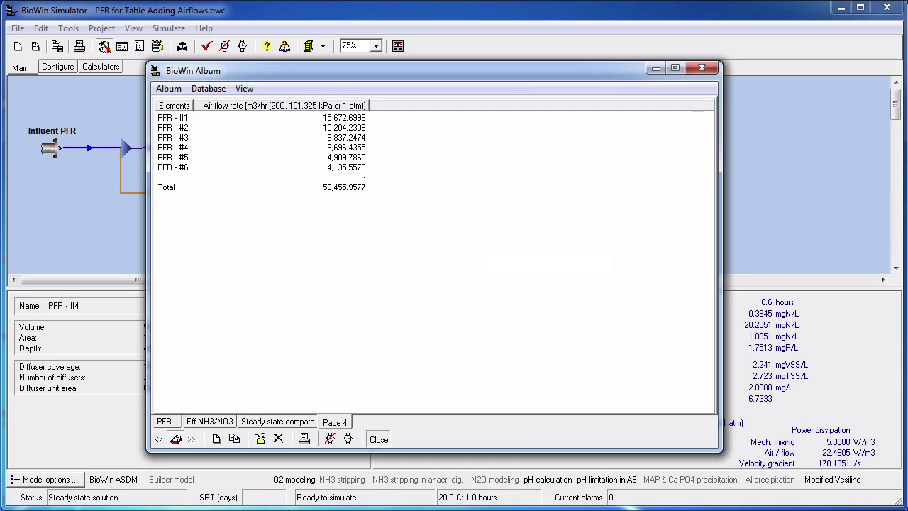
Paste the PFR #1–#6 air flow table (total 50,455.9577) into Word, then return to BioWin's flowsheet
{"action": "left_click", "coordinate": [456, 502]}
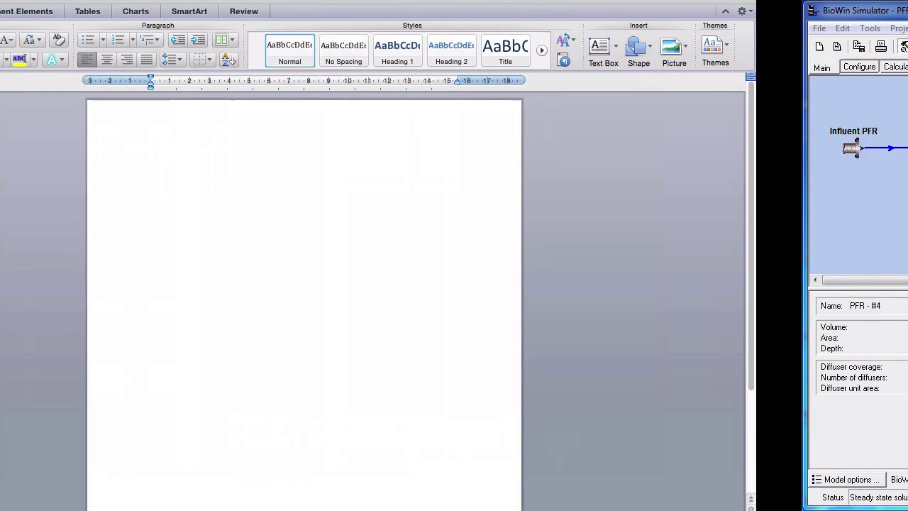
{"action": "right_click", "coordinate": [319, 158]}
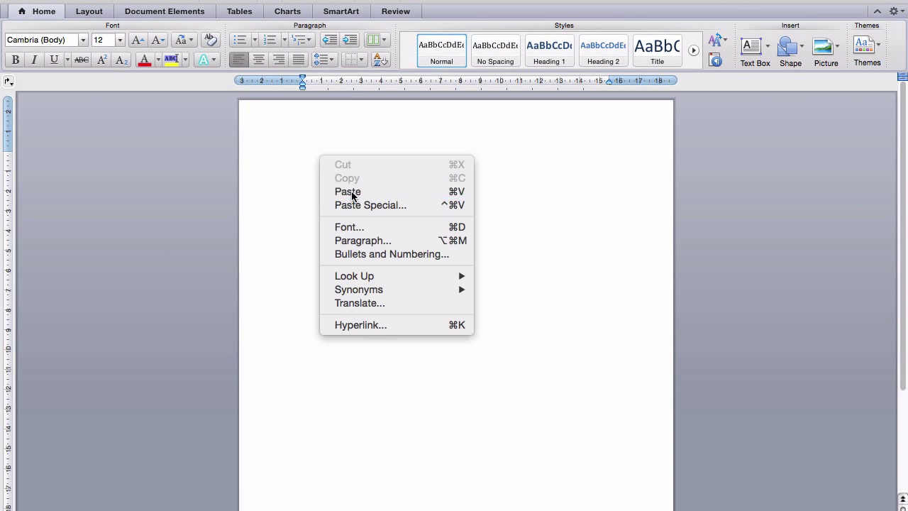
{"action": "left_click", "coordinate": [335, 190]}
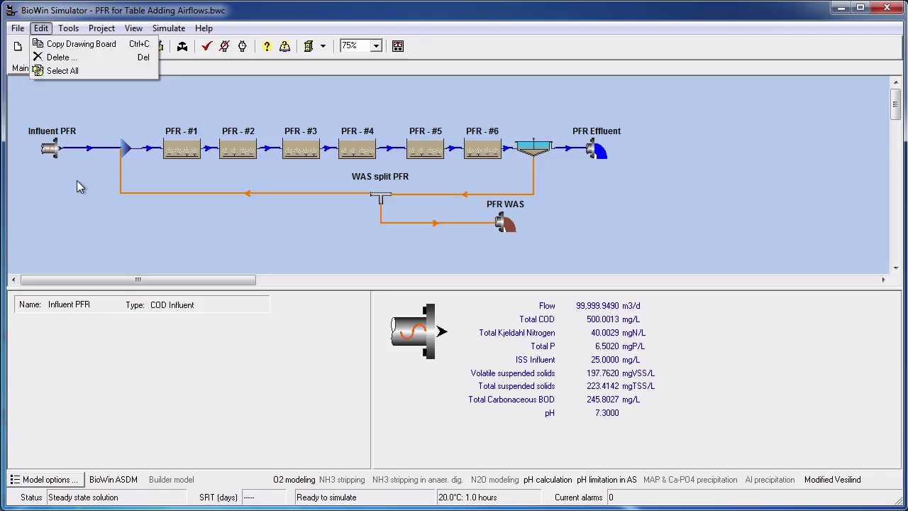
{"action": "left_click", "coordinate": [68, 186]}
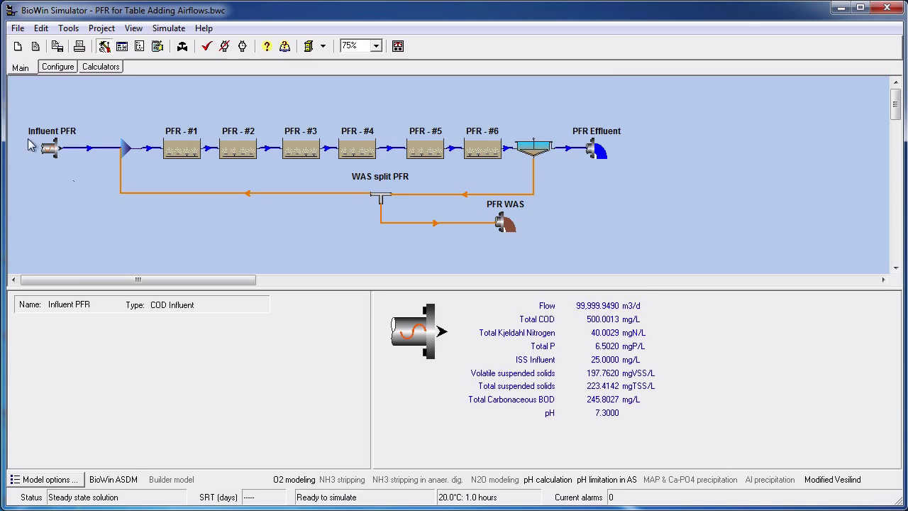
{"action": "left_click", "coordinate": [18, 27]}
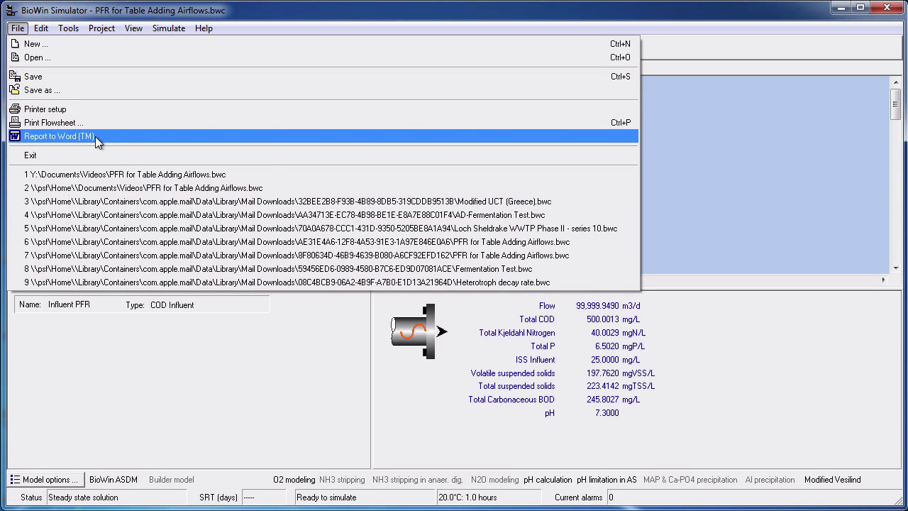